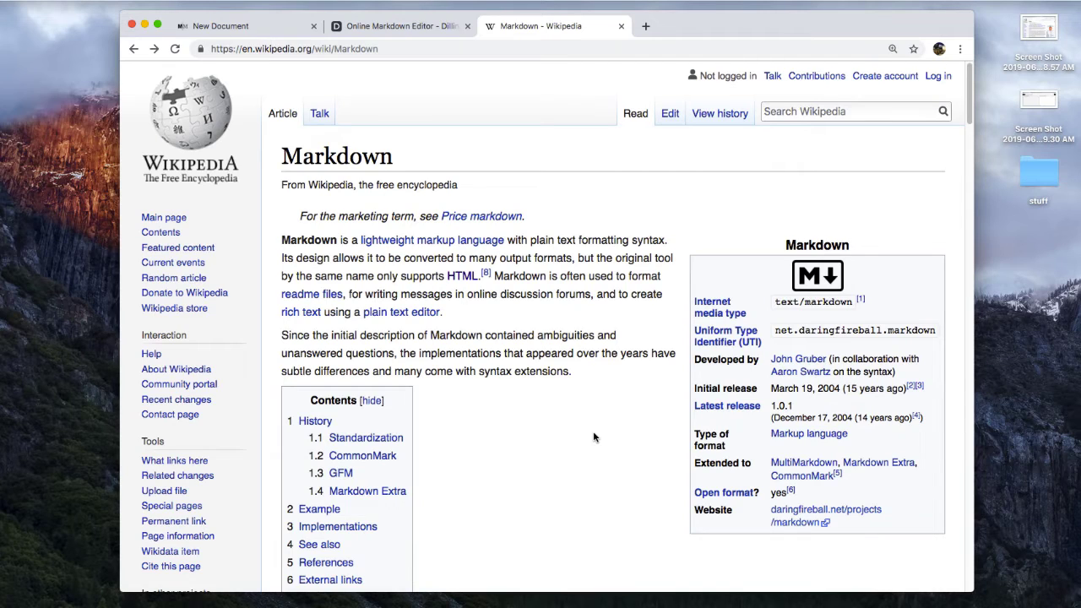
Jump to the Markdown article's '1.3 GFM' section, then close the Dillinger editor tab
click(340, 474)
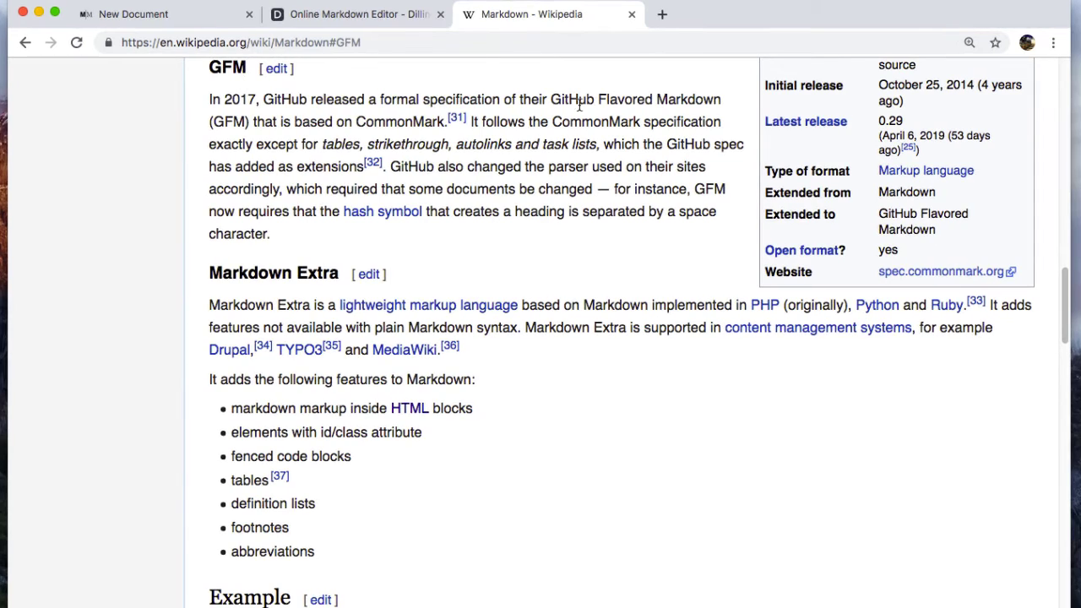
click(318, 14)
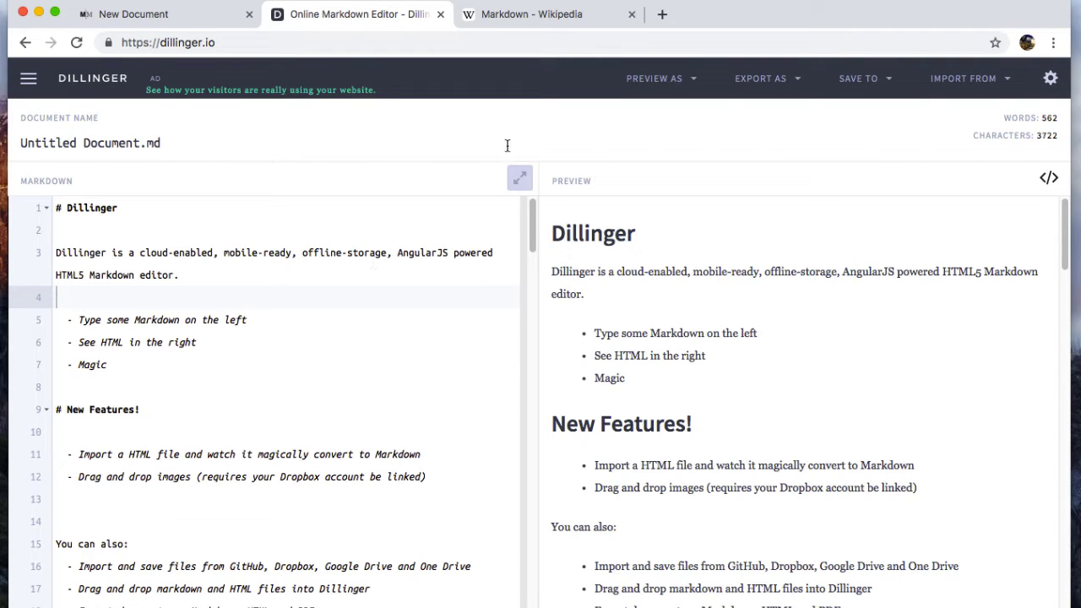
click(440, 14)
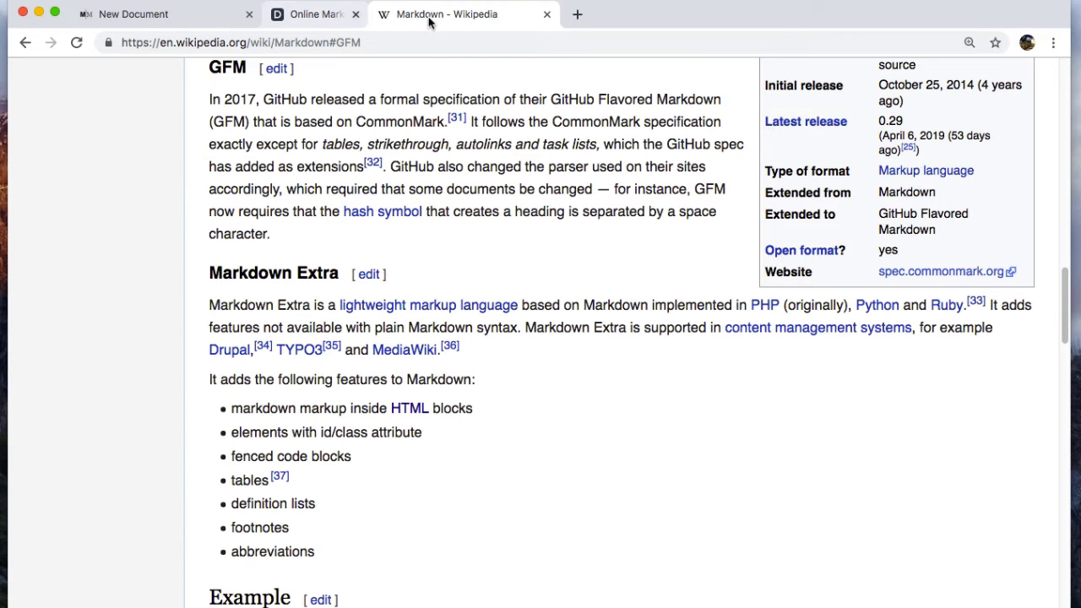
Load tinyurl.com/md-edit in the New Document tab, leaving the current page to reload the editor
click(105, 15)
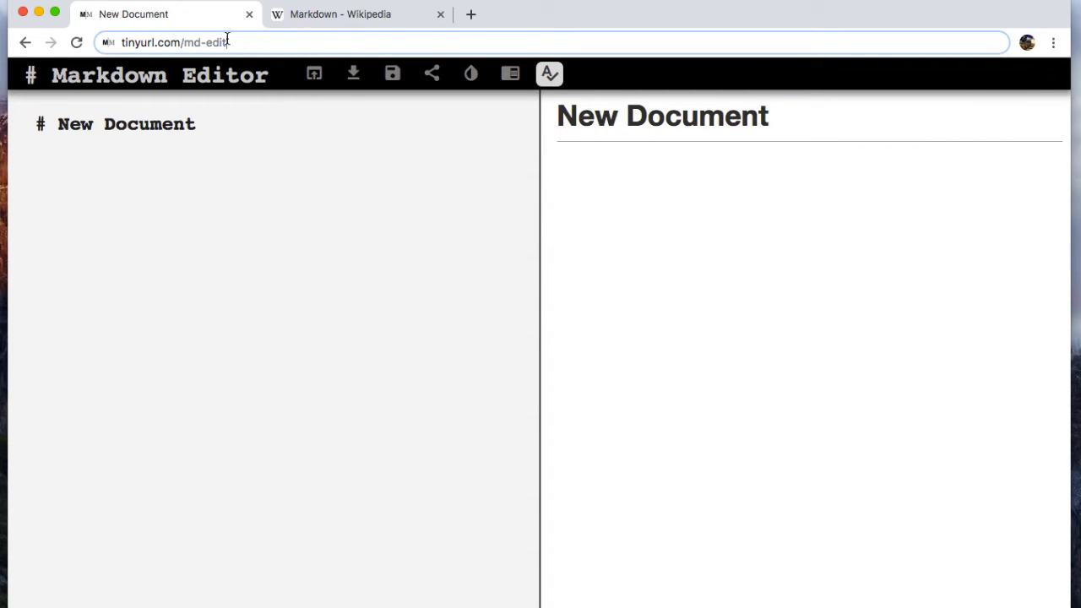
key(Return)
click(651, 245)
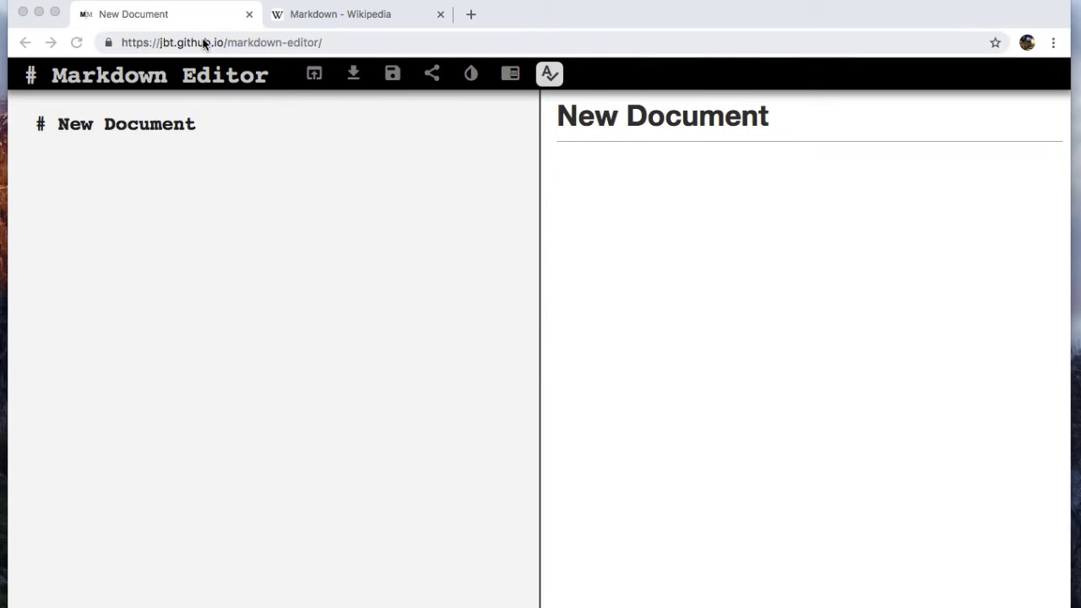
click(676, 290)
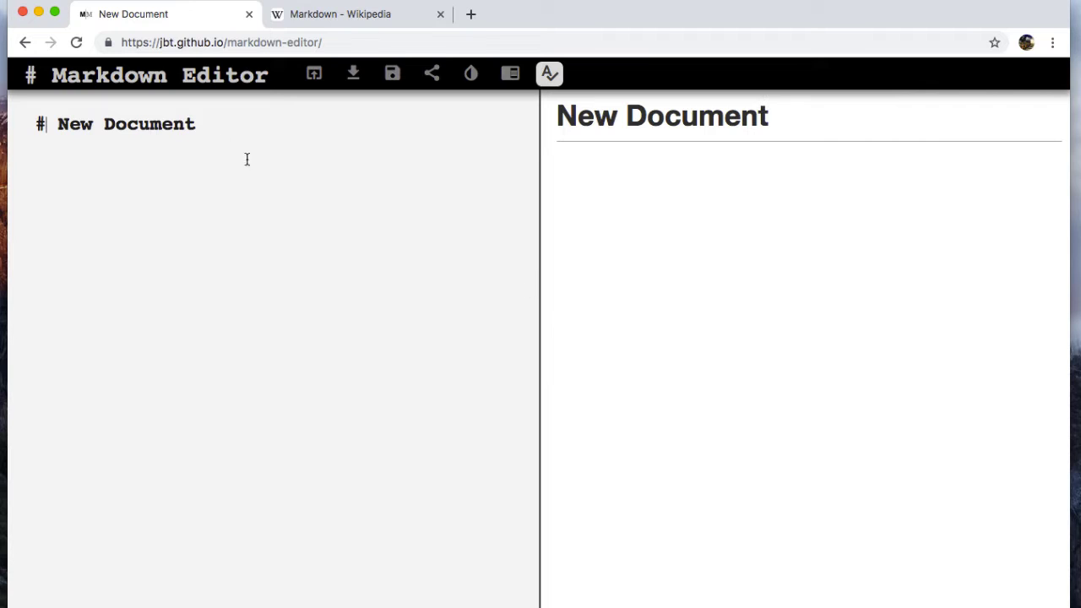
click(213, 125)
key(Left)
key(Left)
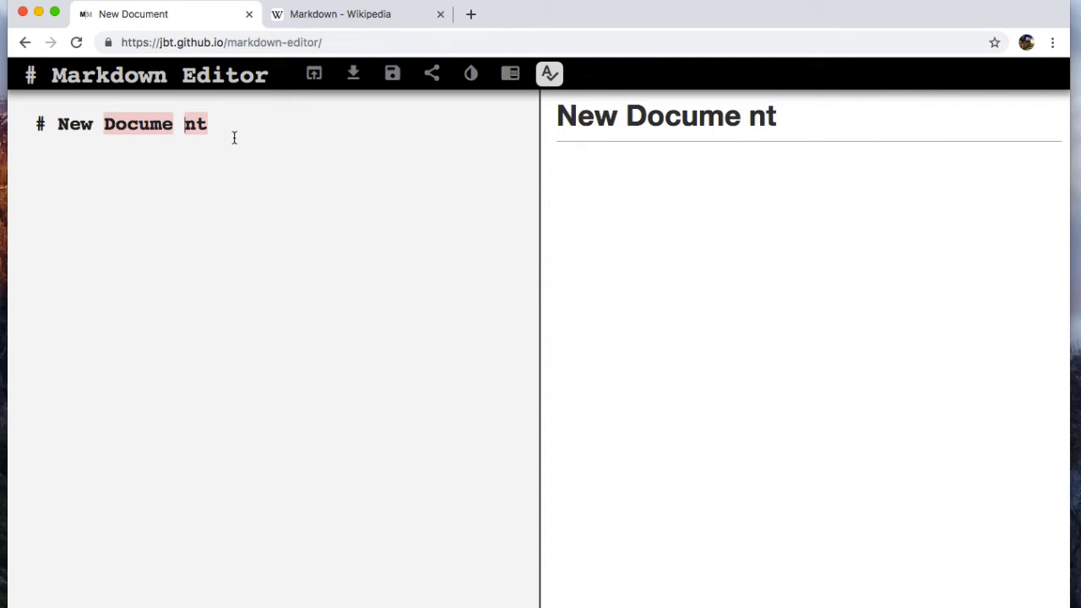
click(257, 125)
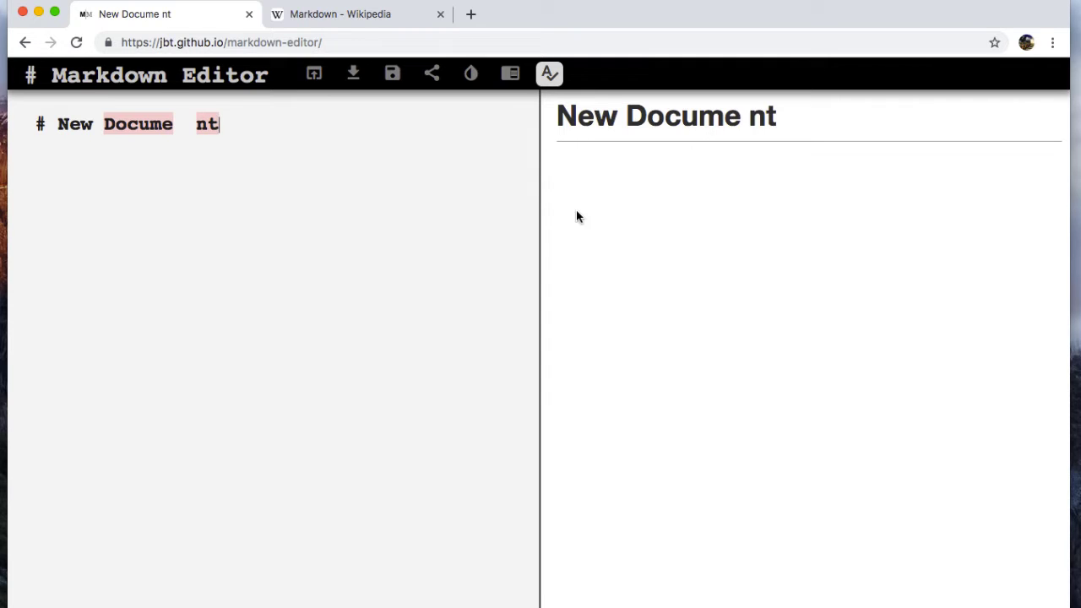
click(193, 125)
key(BackSpace)
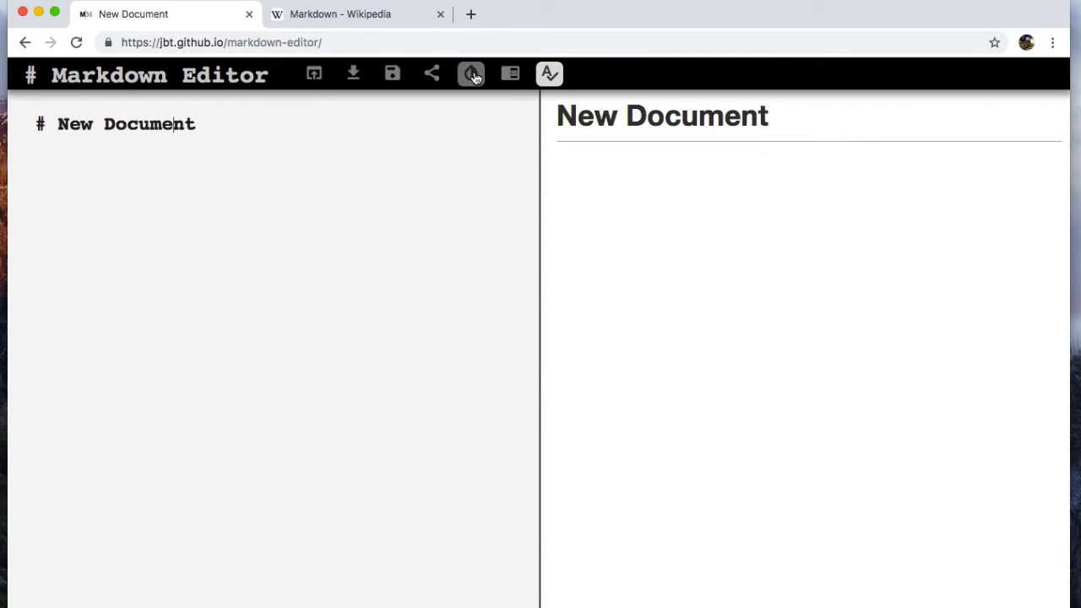
click(549, 75)
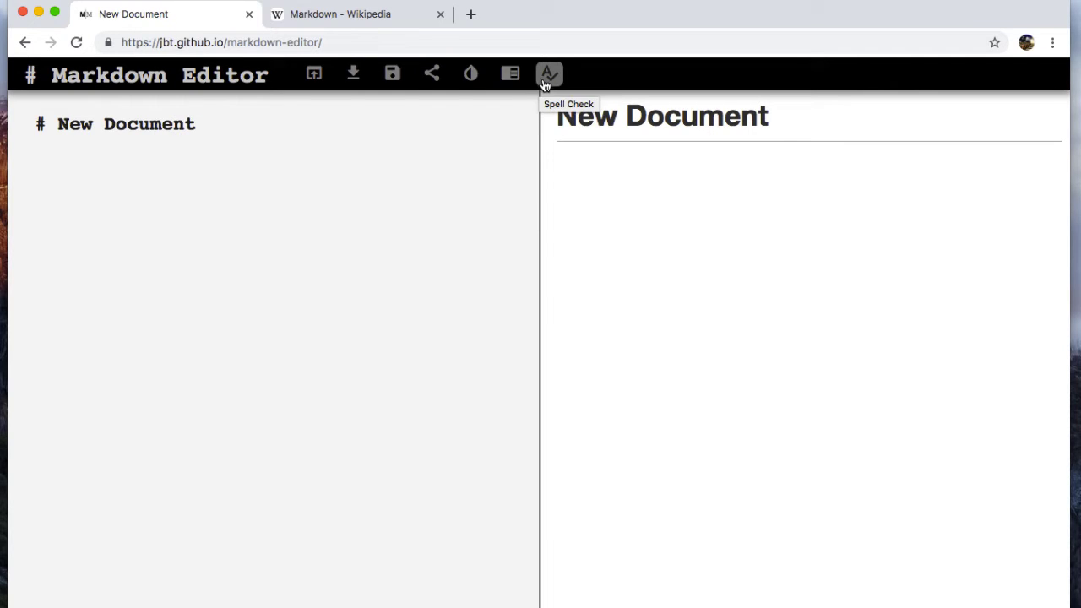
click(548, 78)
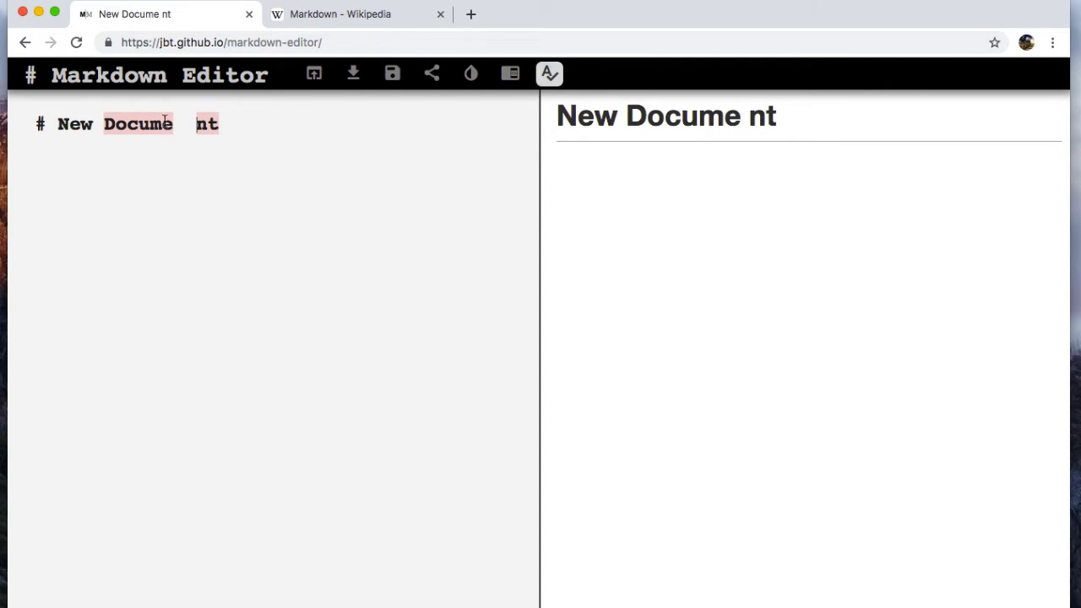
click(549, 76)
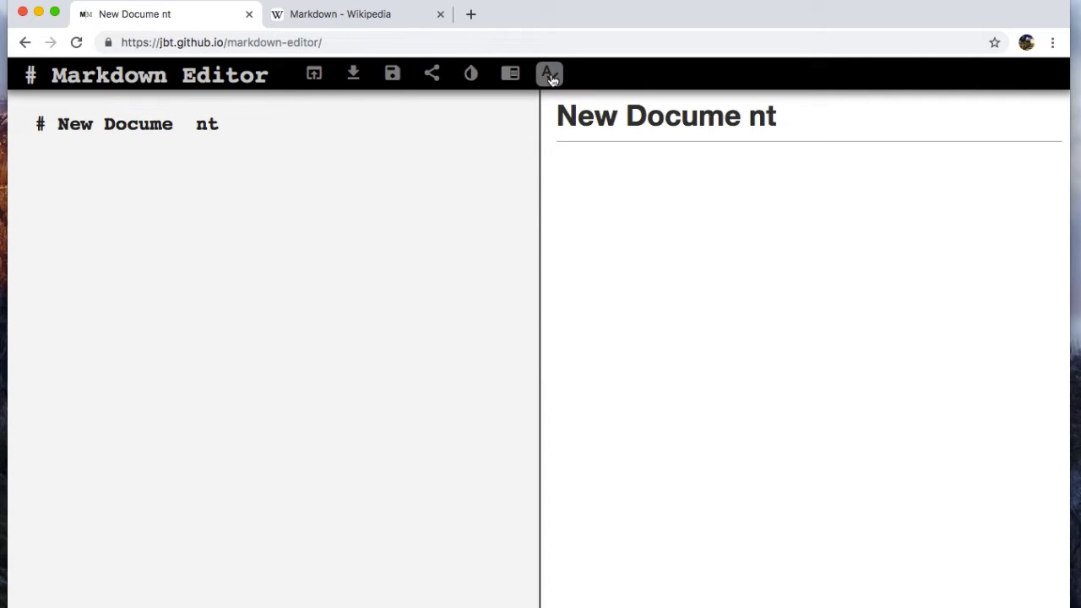
click(549, 76)
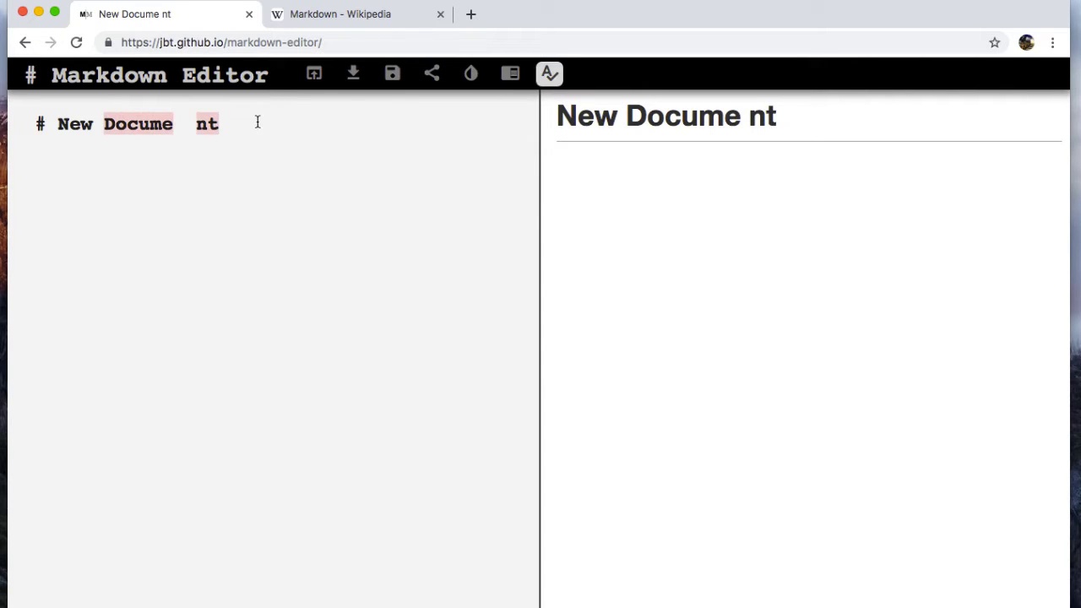
key(BackSpace)
click(321, 145)
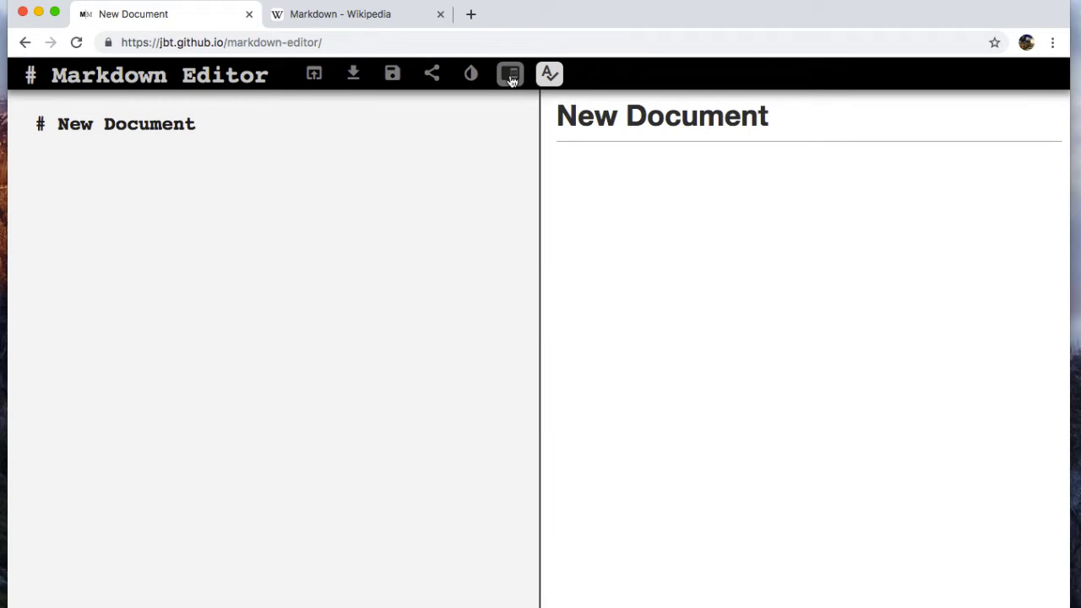
click(512, 78)
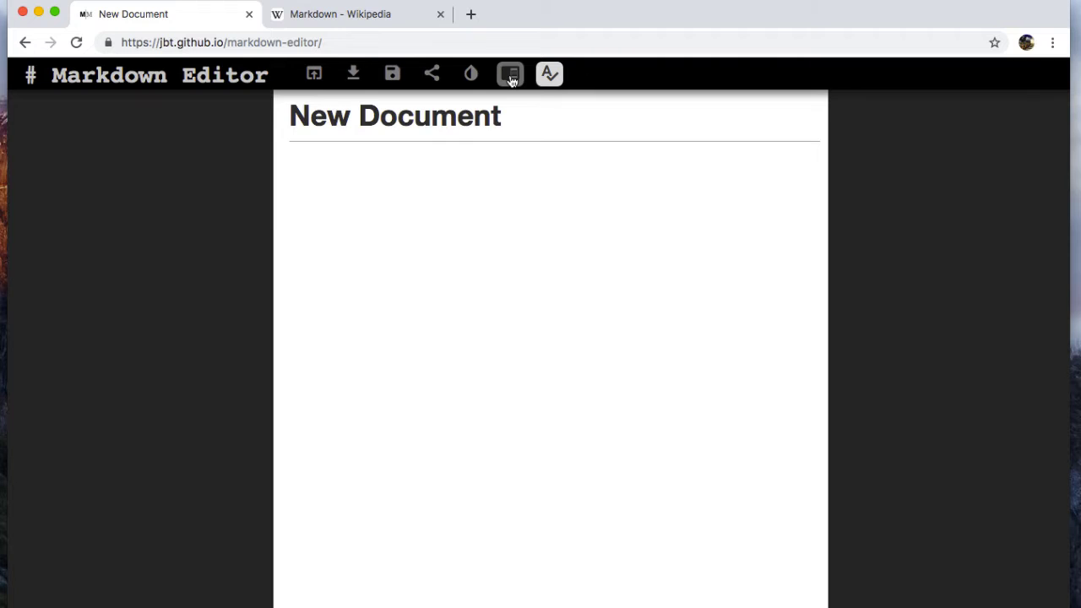
click(512, 78)
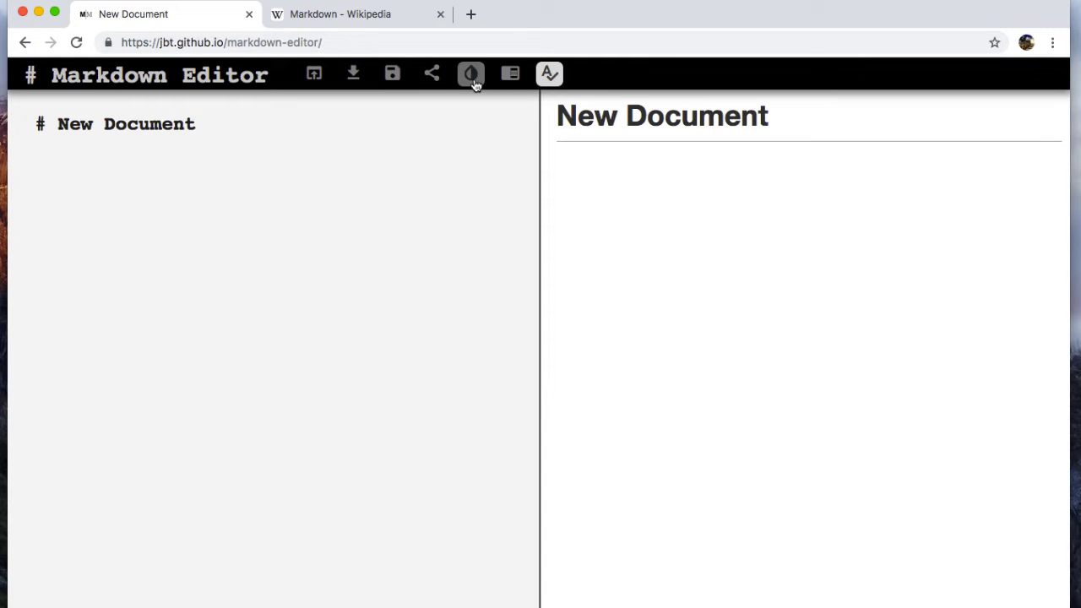
click(471, 75)
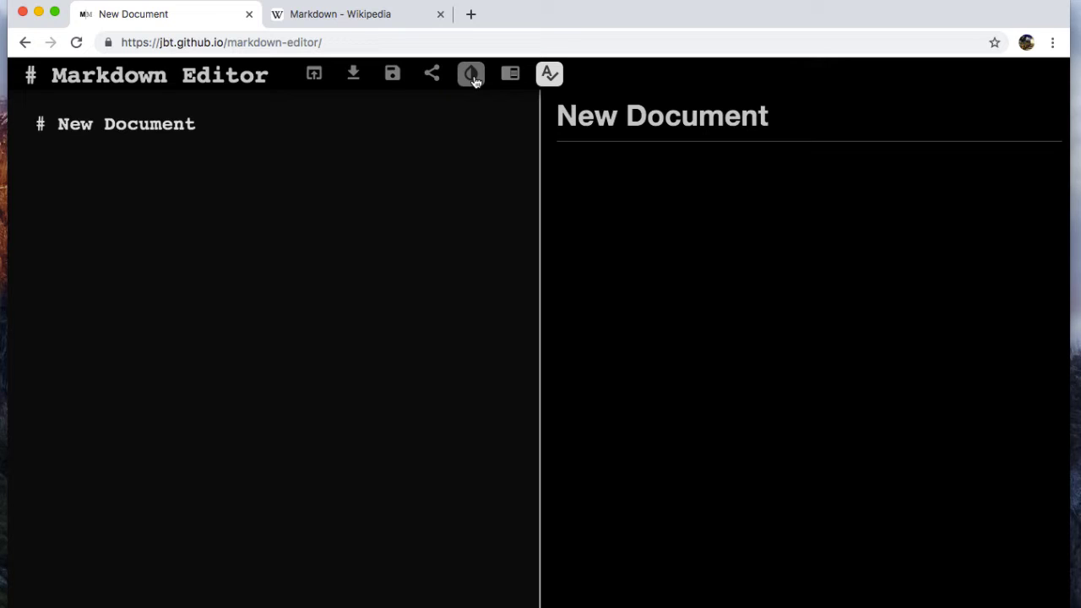
click(475, 79)
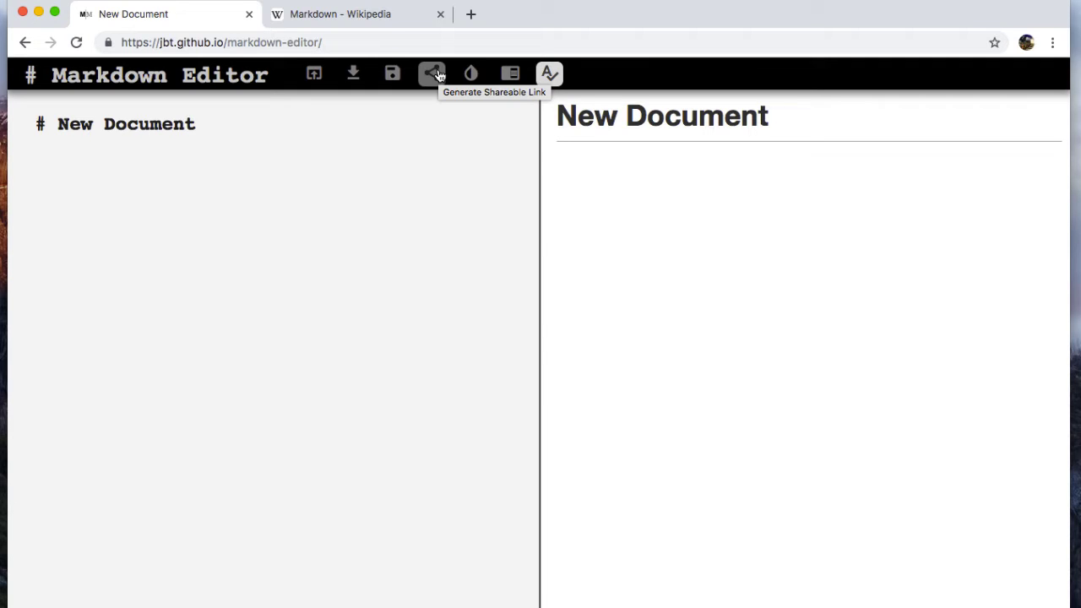
Generate the document's shareable link and select the resulting hash-encoded URL in the address bar
click(434, 74)
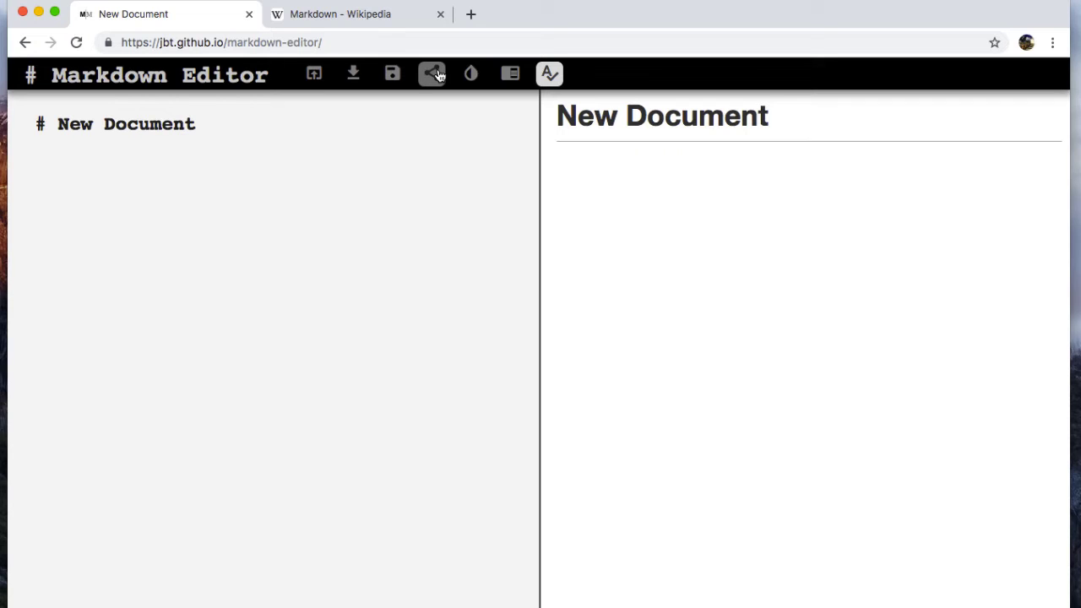
click(435, 74)
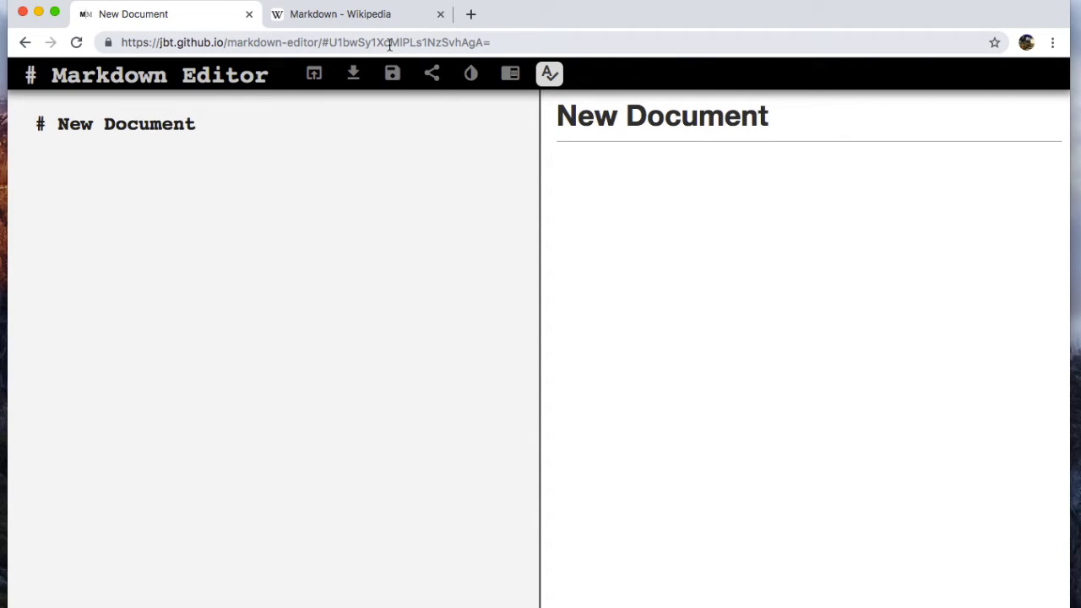
click(509, 42)
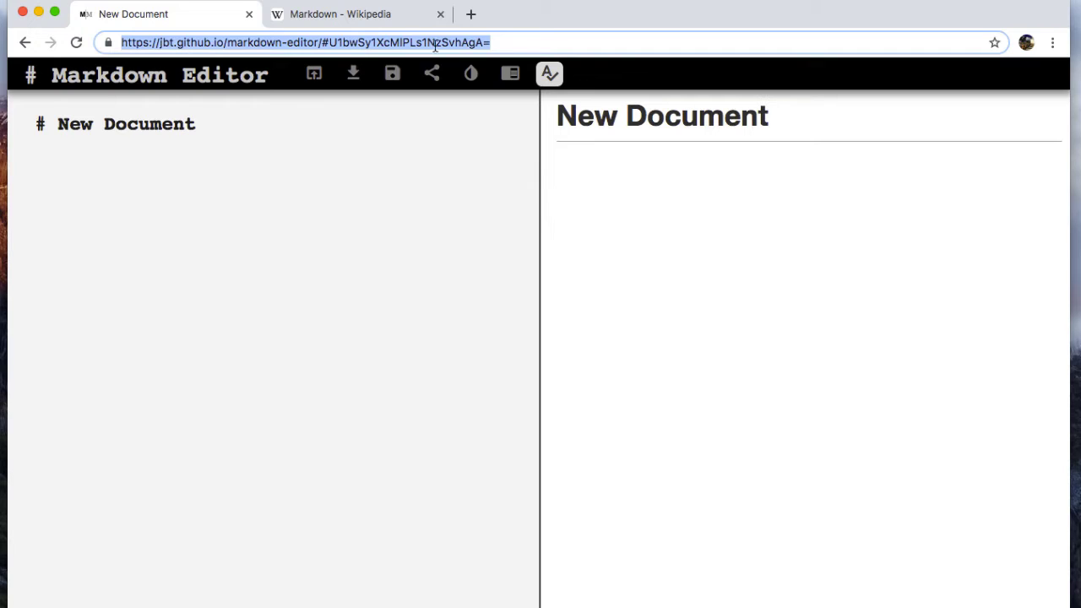
drag(322, 42, 502, 45)
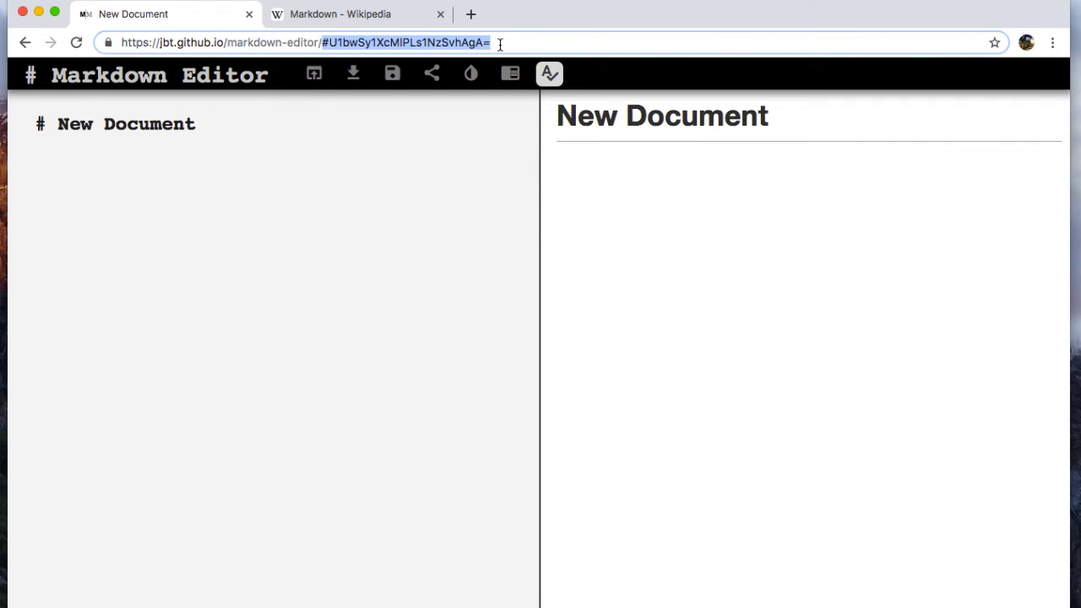
drag(500, 45, 121, 43)
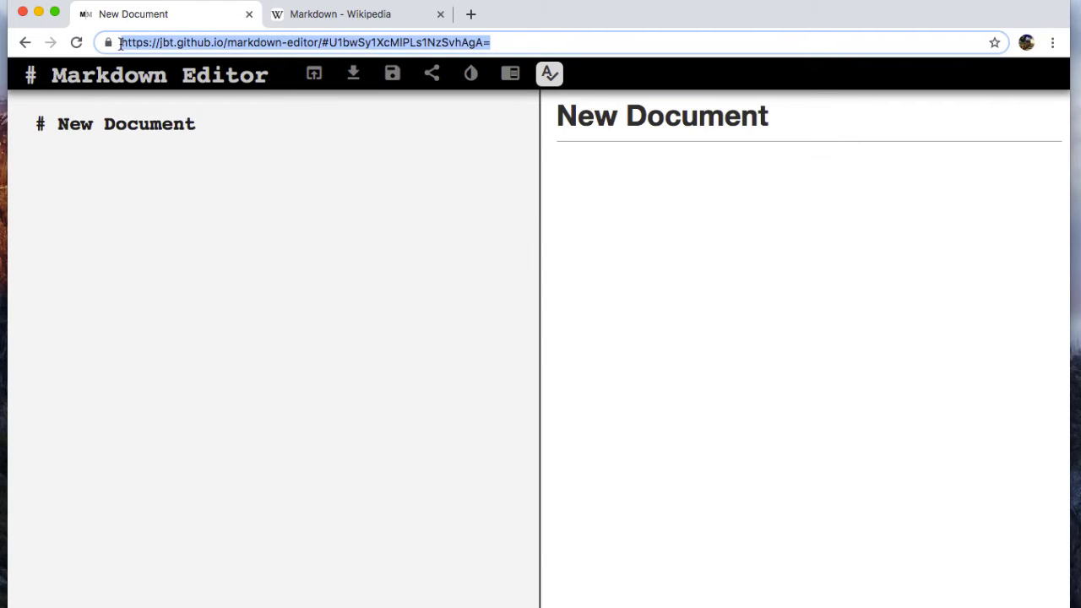
Dismiss the Download and Open from Disk dialogs unused, then turn on night mode
click(364, 83)
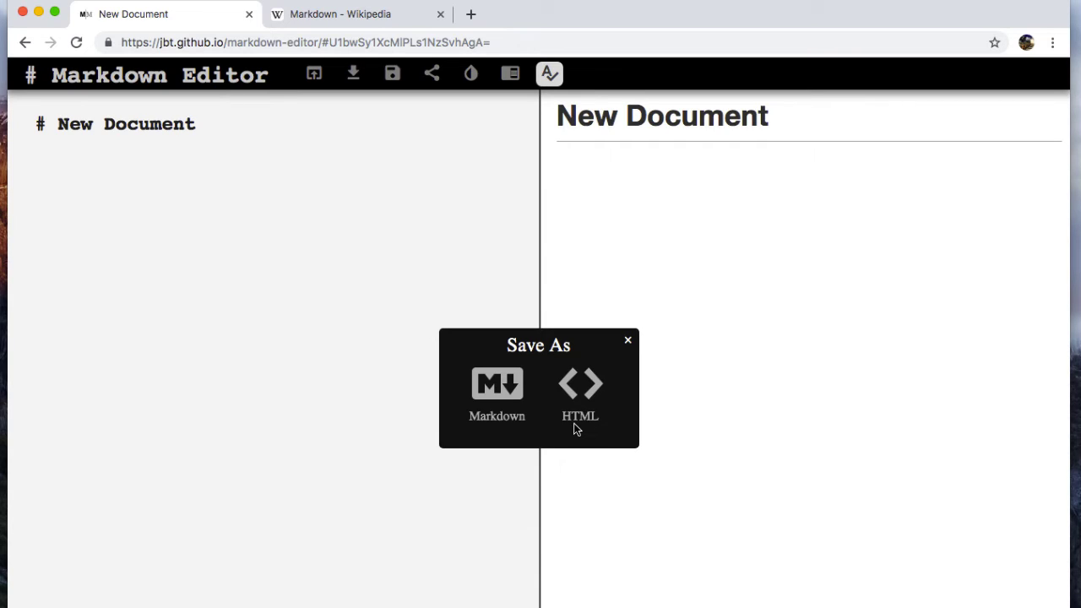
click(627, 341)
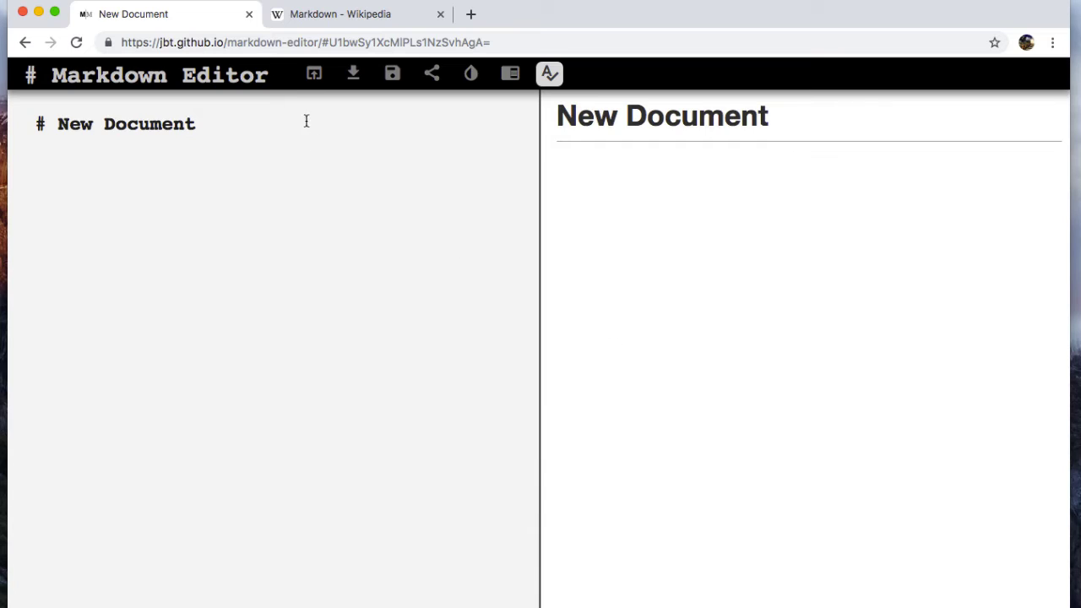
click(315, 76)
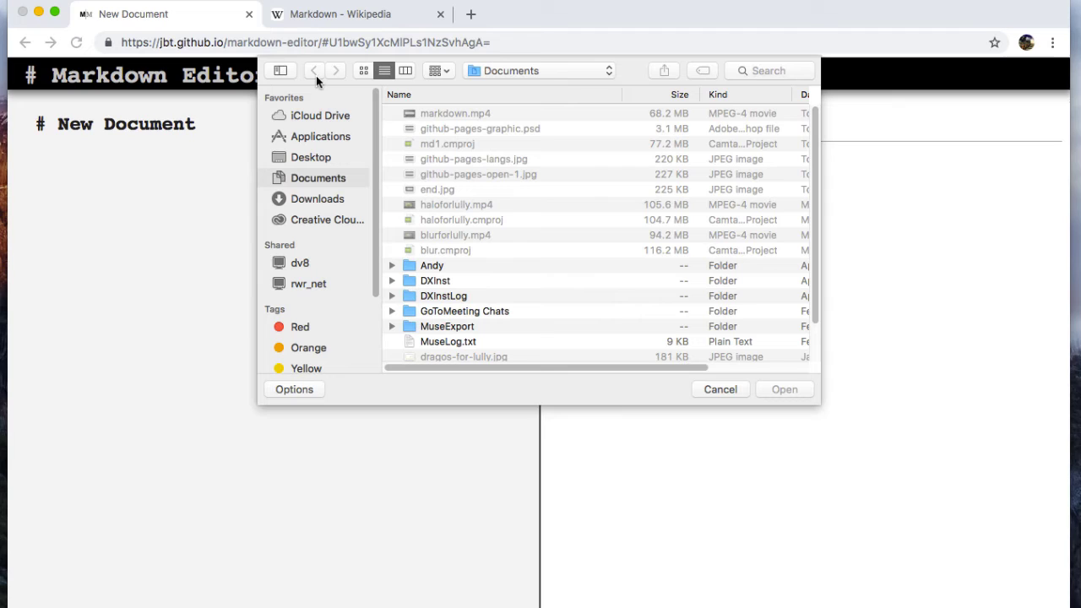
click(721, 389)
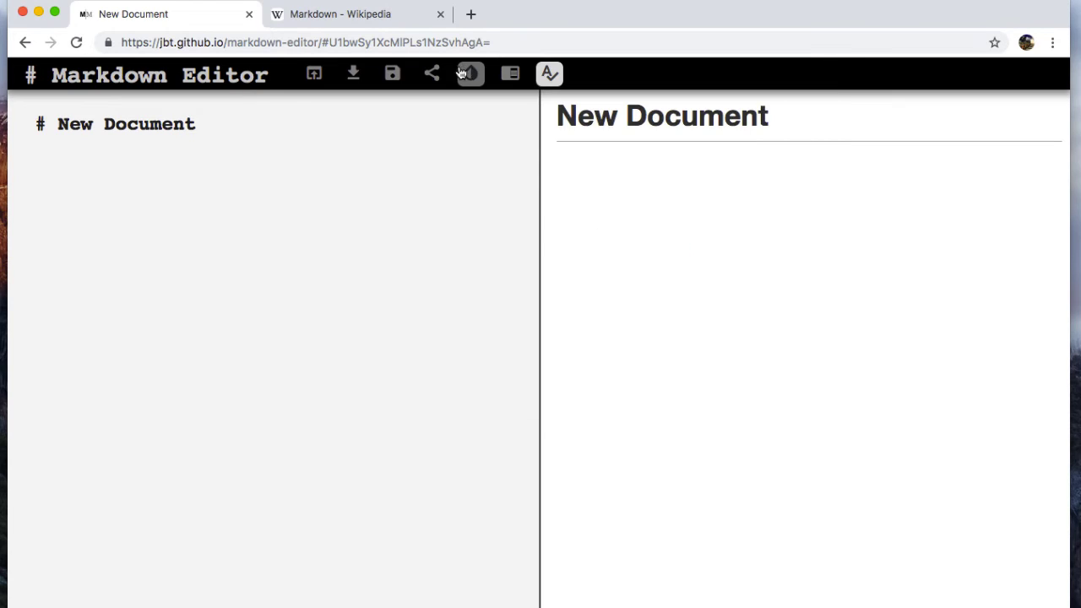
click(470, 74)
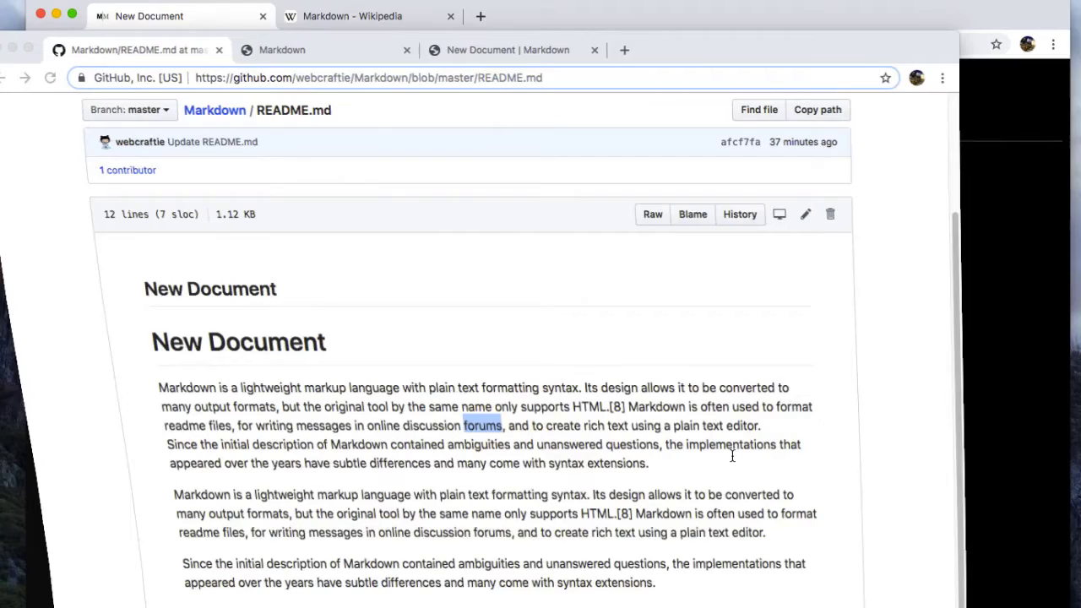
Delete the duplicate 'New Document' / '======' heading and blank line from README.md, then commit
scroll(517, 306, up, 3)
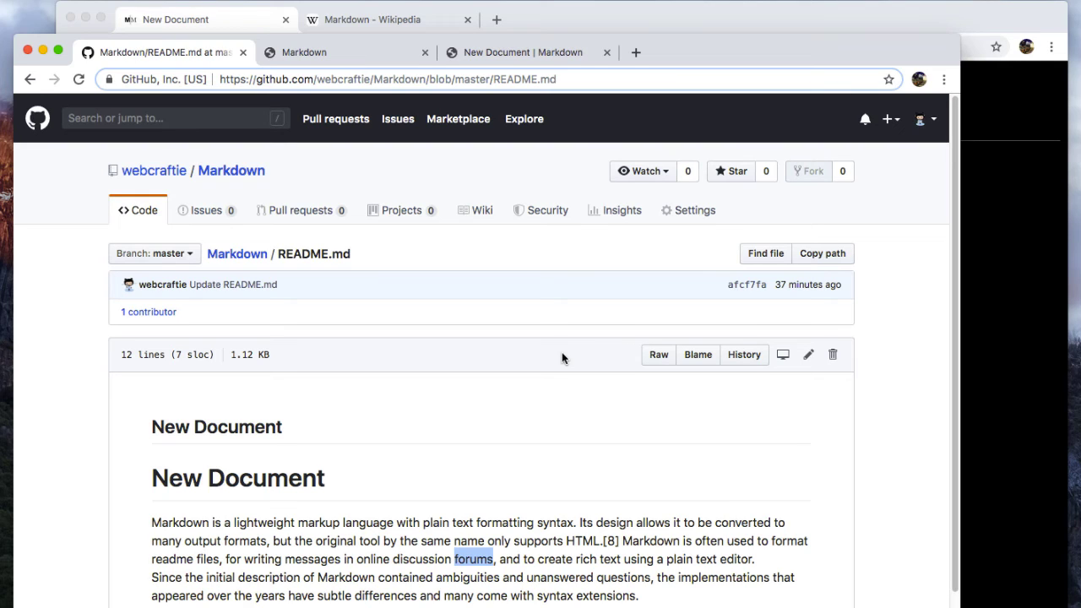
click(809, 357)
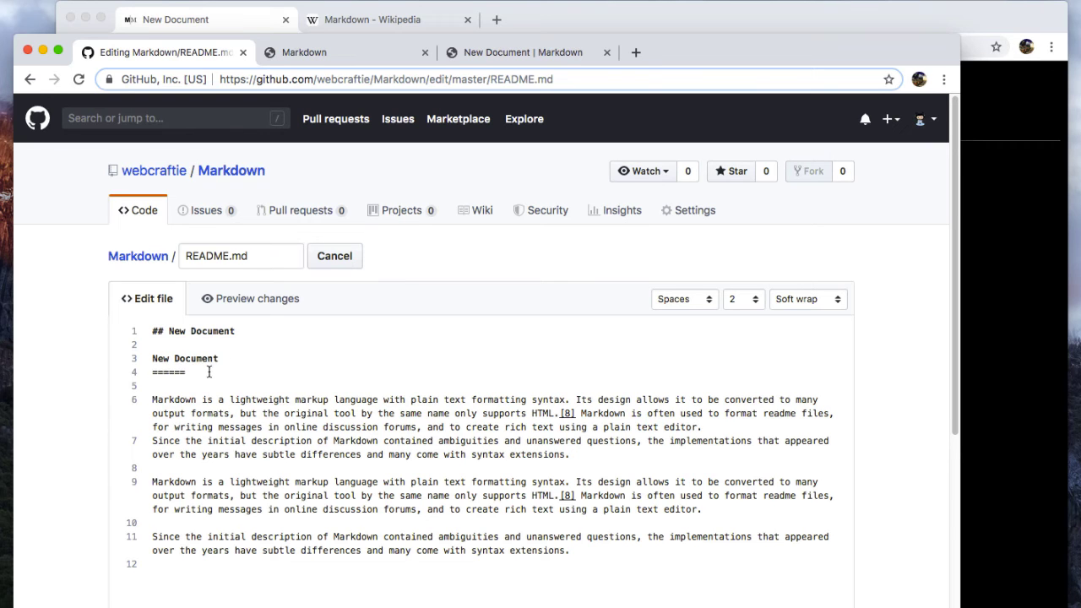
drag(210, 374, 152, 358)
key(BackSpace)
key(Delete)
key(Delete)
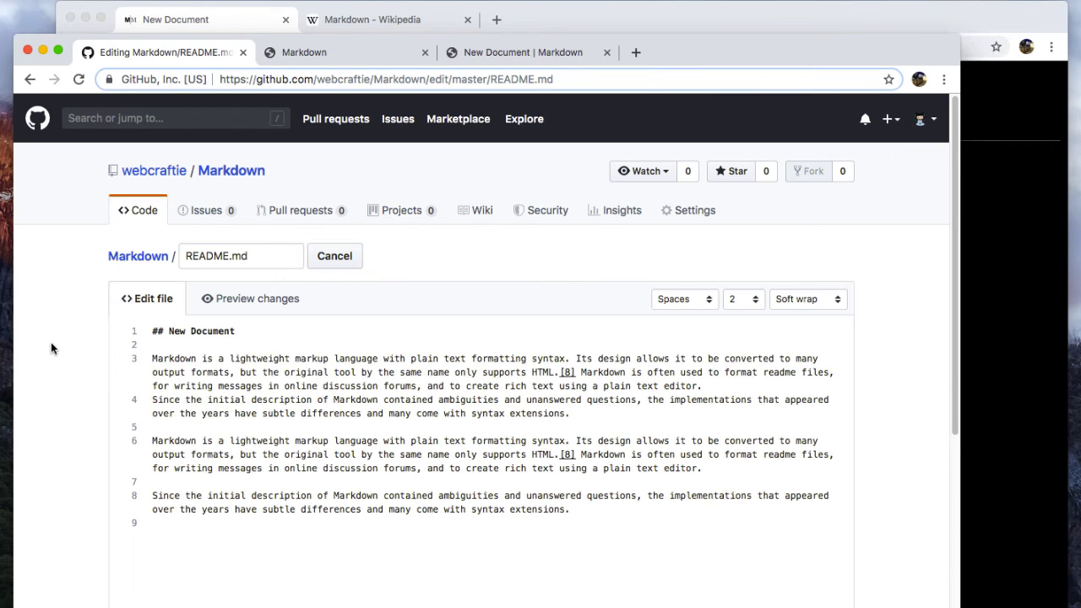
scroll(507, 507, down, 10)
click(221, 589)
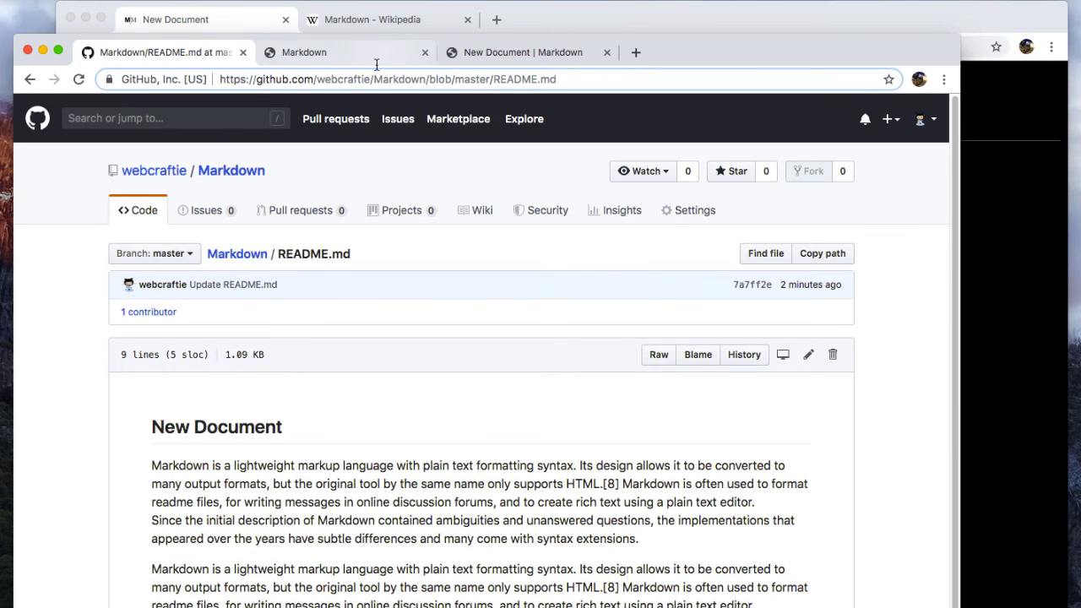
Reload the 'New Document | Markdown' GitHub Pages tab to show the updated README
click(498, 54)
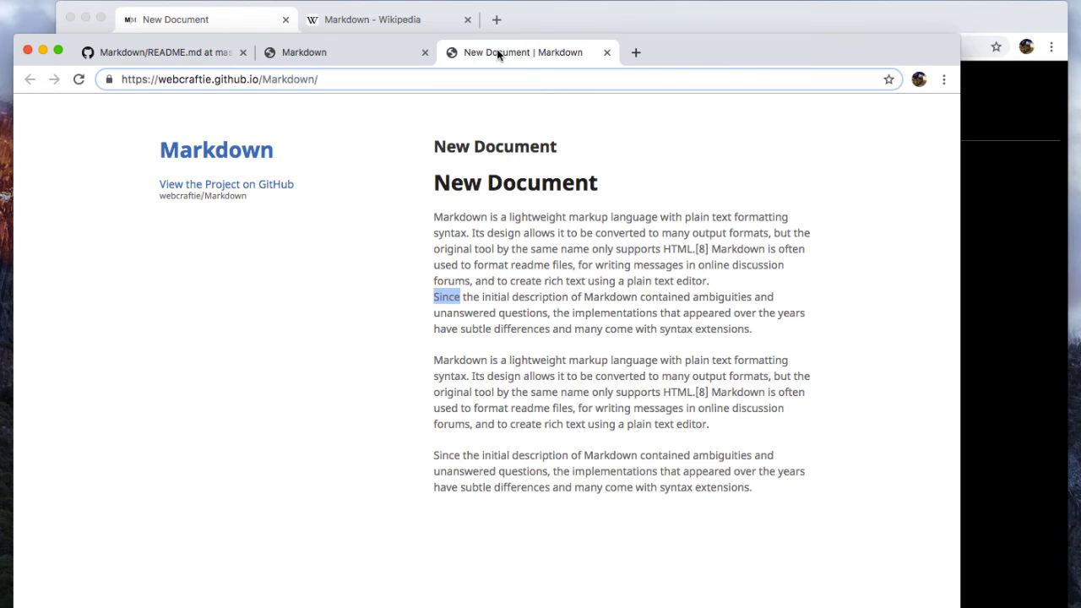
key(super+r)
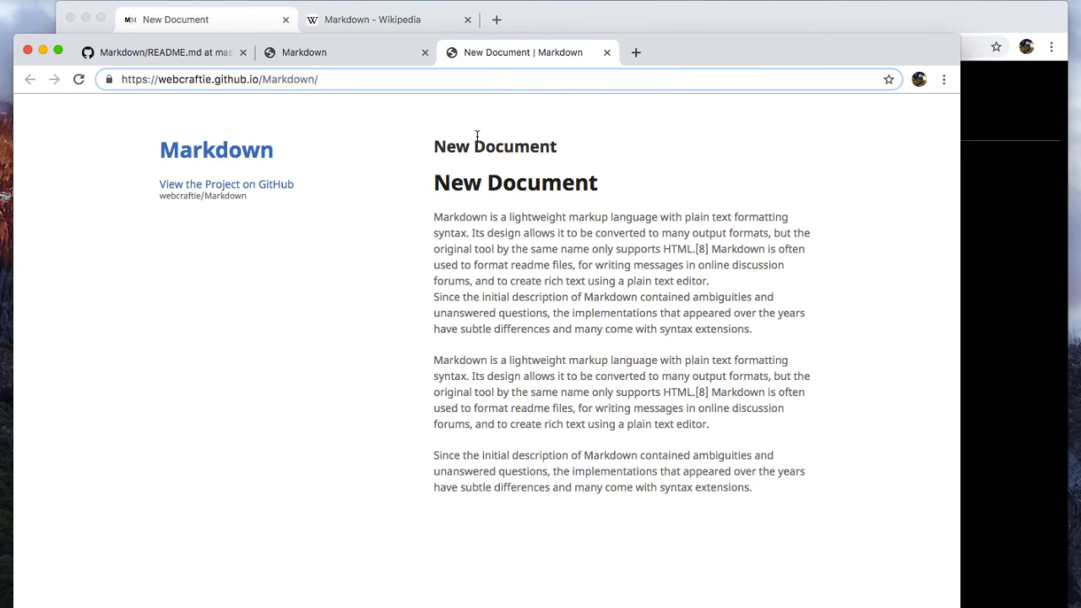